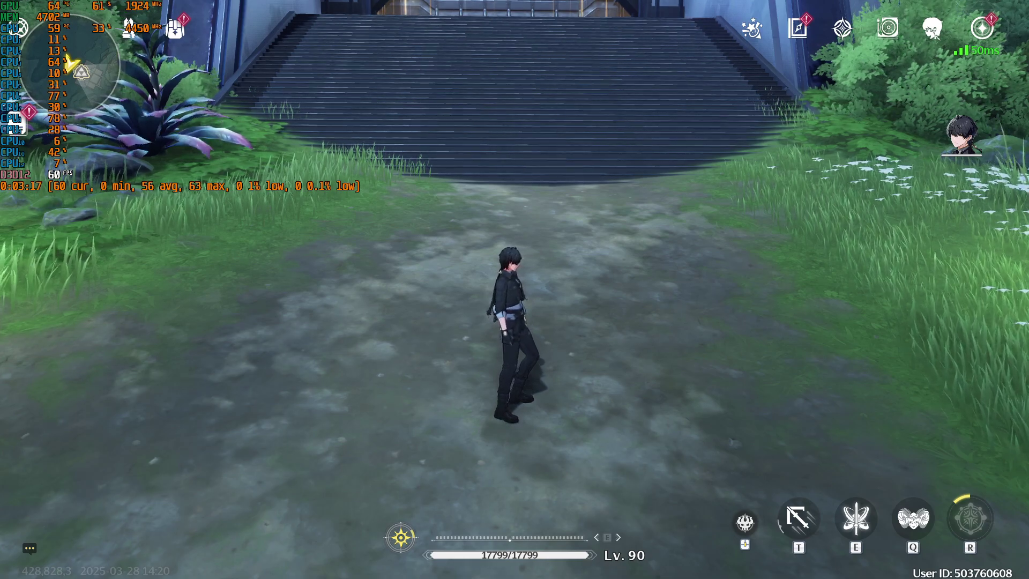
- Run the character across the grass toward the staircase, dashing and slashing along the way
{"action": "key", "text": "w"}
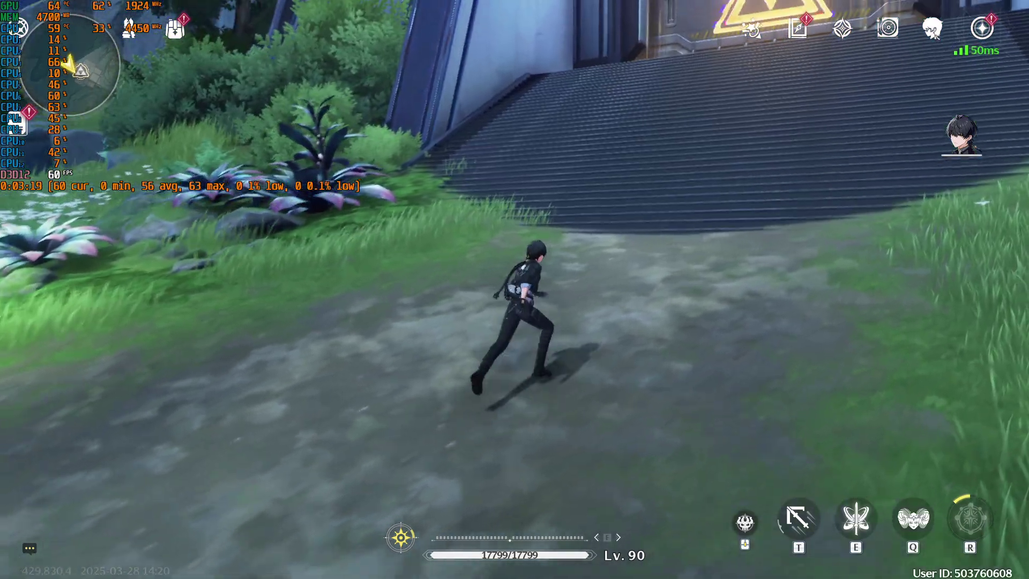
{"action": "key", "text": "e"}
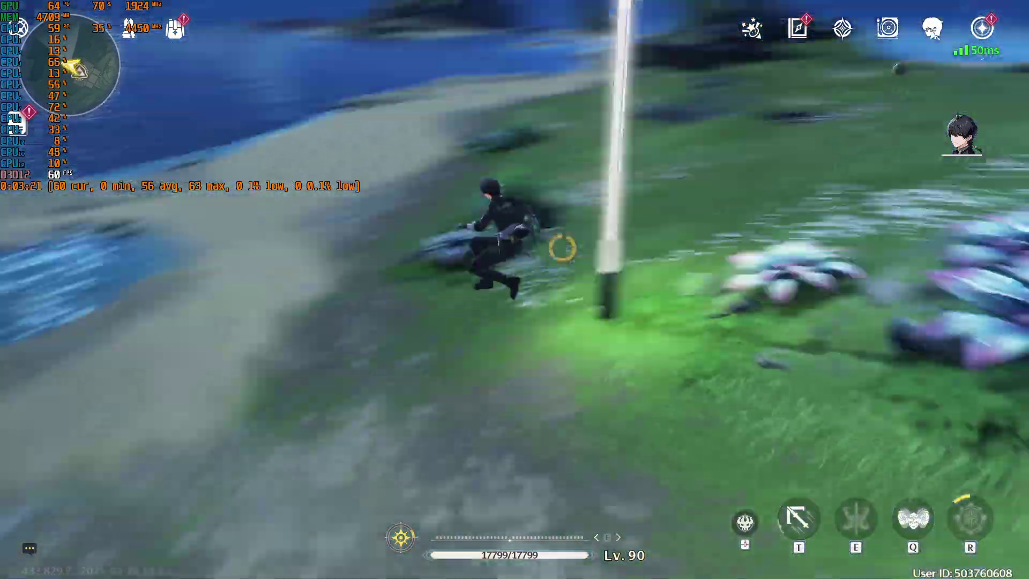
{"action": "left_click", "coordinate": [563, 248]}
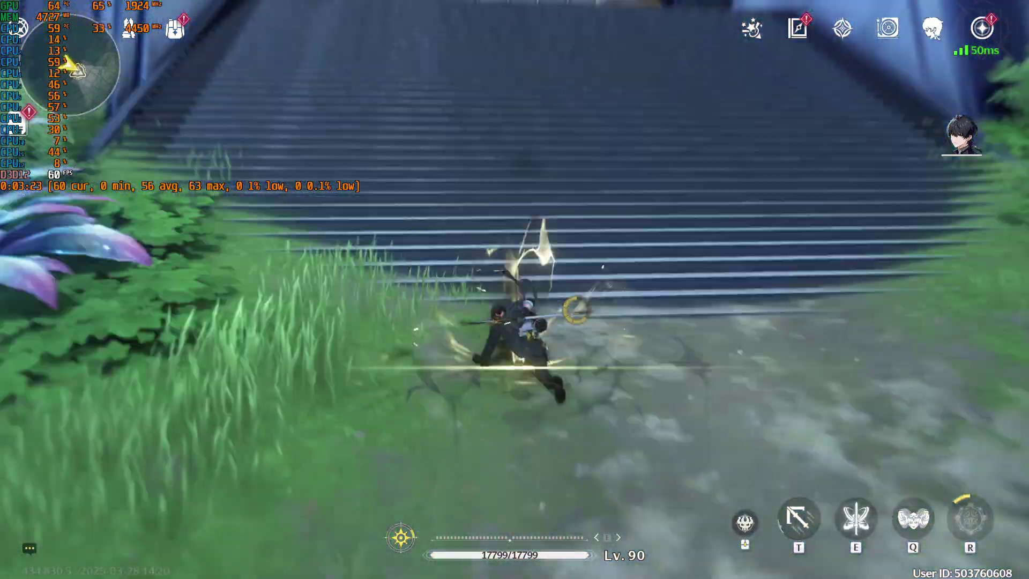
{"action": "key", "text": "w"}
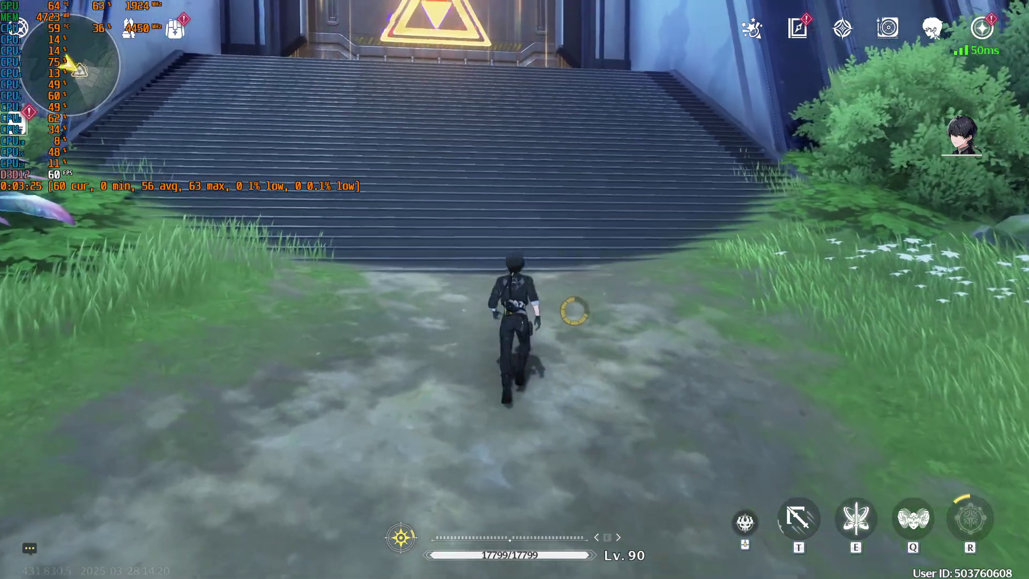
- Close the game with Alt+F4, open File Explorer and minimize the launcher
{"action": "key", "text": "alt+F4"}
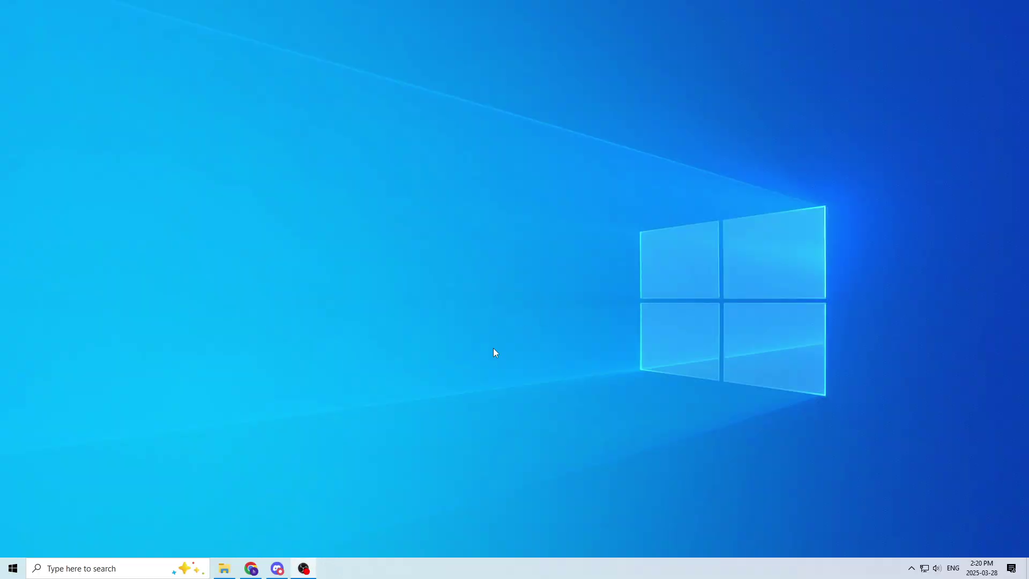
{"action": "left_click", "coordinate": [221, 571]}
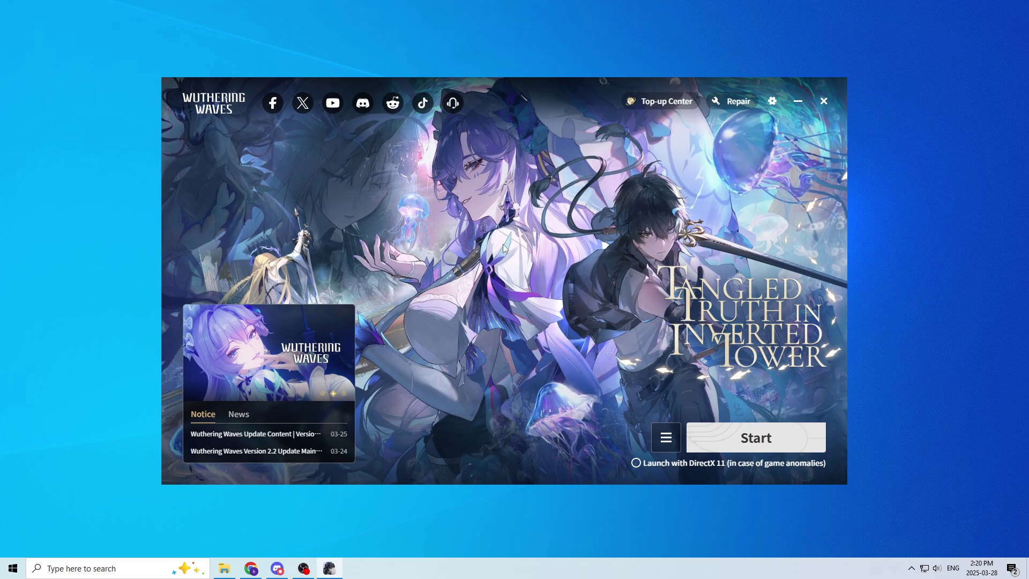
{"action": "left_click", "coordinate": [798, 102]}
- Browse to Wuthering Waves\Wuthering Waves Game\Client\Saved\LocalStorage
{"action": "double_click", "coordinate": [416, 275]}
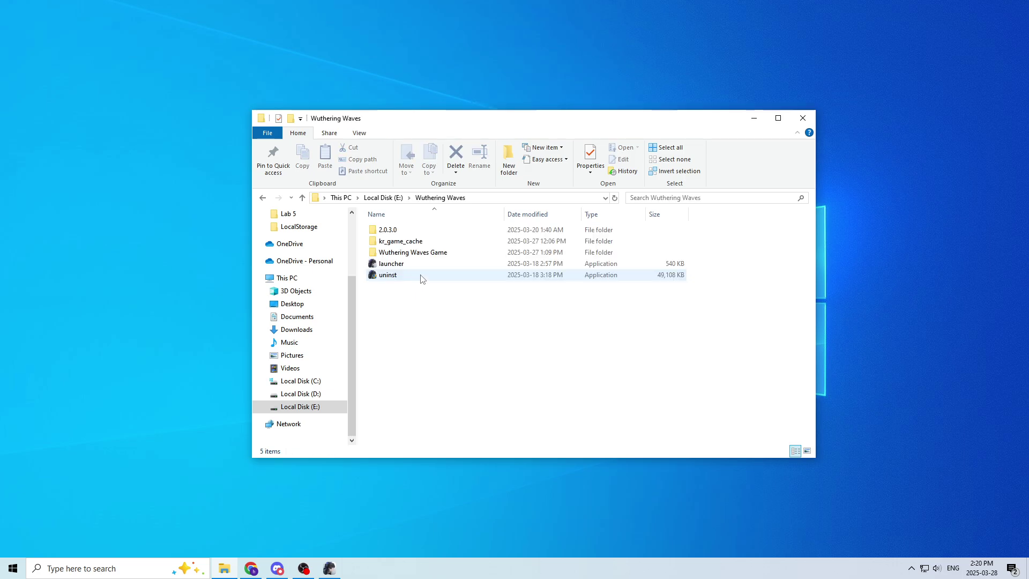
{"action": "double_click", "coordinate": [444, 254]}
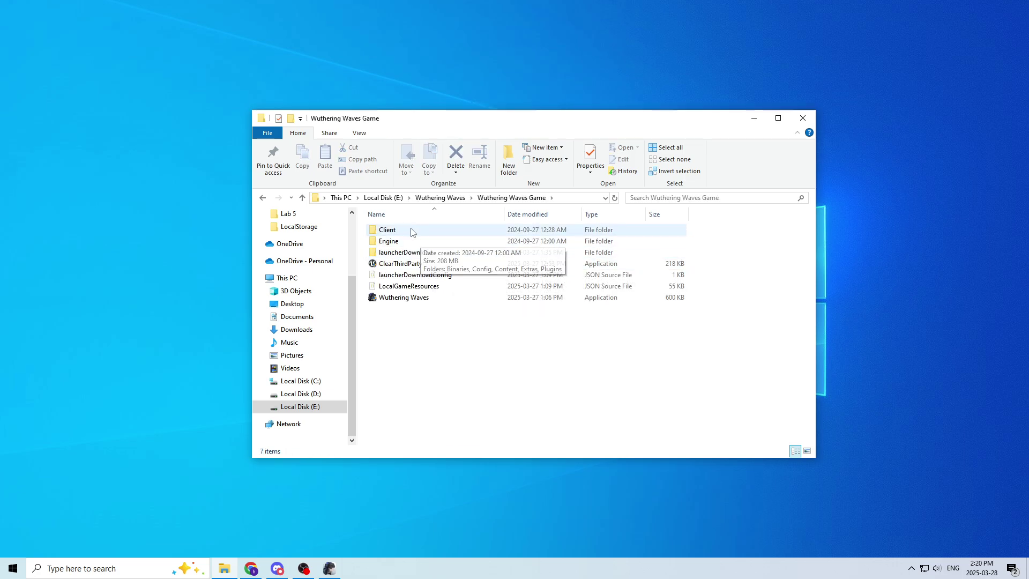
{"action": "double_click", "coordinate": [444, 230]}
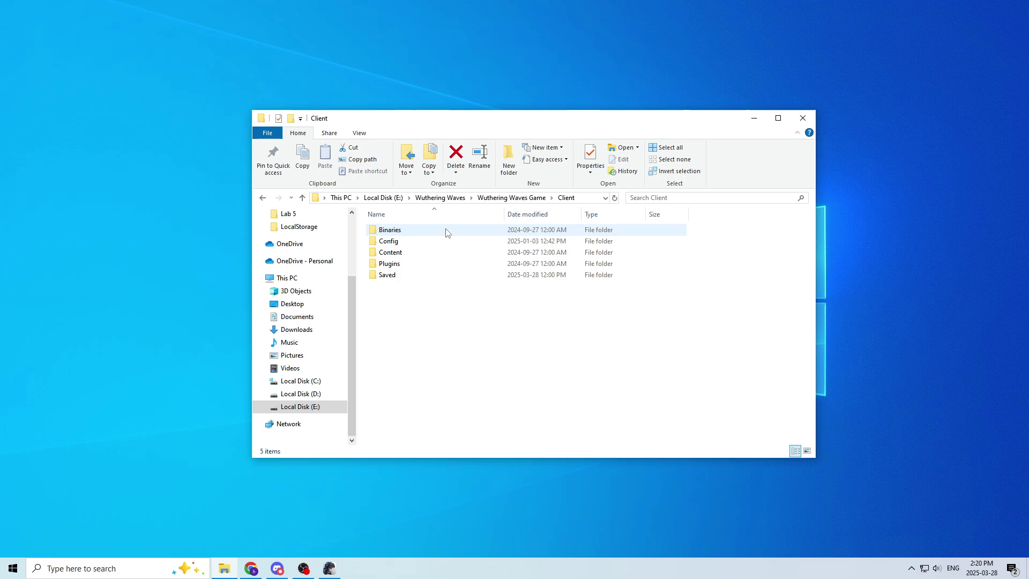
{"action": "left_click", "coordinate": [402, 277]}
{"action": "double_click", "coordinate": [402, 279]}
{"action": "double_click", "coordinate": [417, 265]}
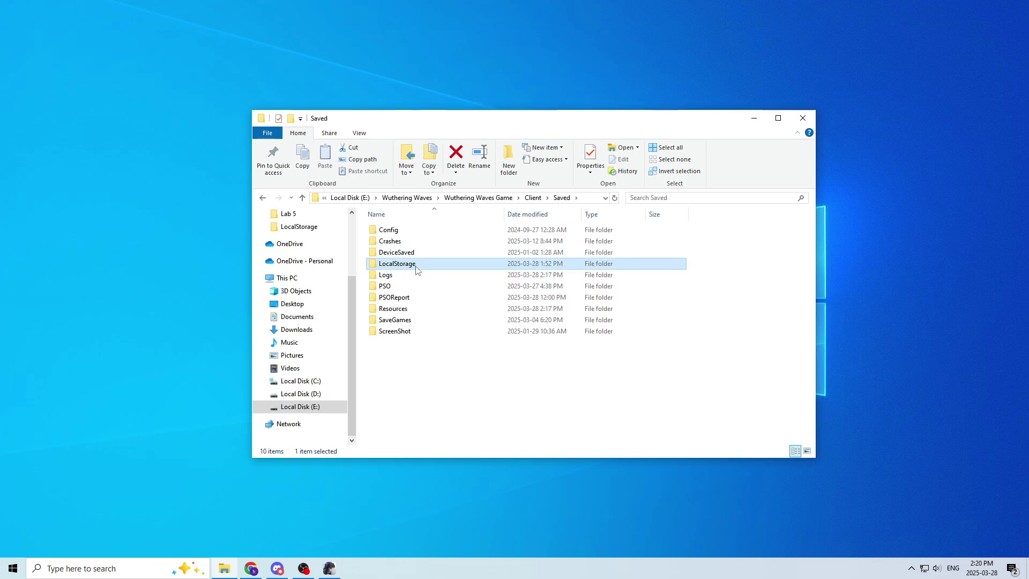
- Bring up the Open with choices for the LocalStorage database file
{"action": "left_click", "coordinate": [412, 230]}
{"action": "right_click", "coordinate": [408, 233]}
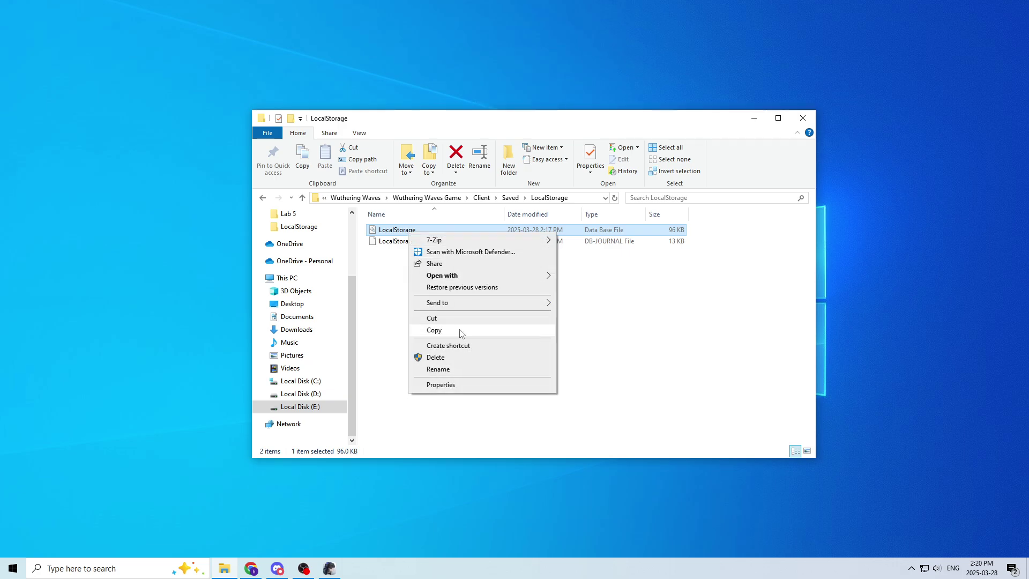
{"action": "mouse_move", "coordinate": [515, 274]}
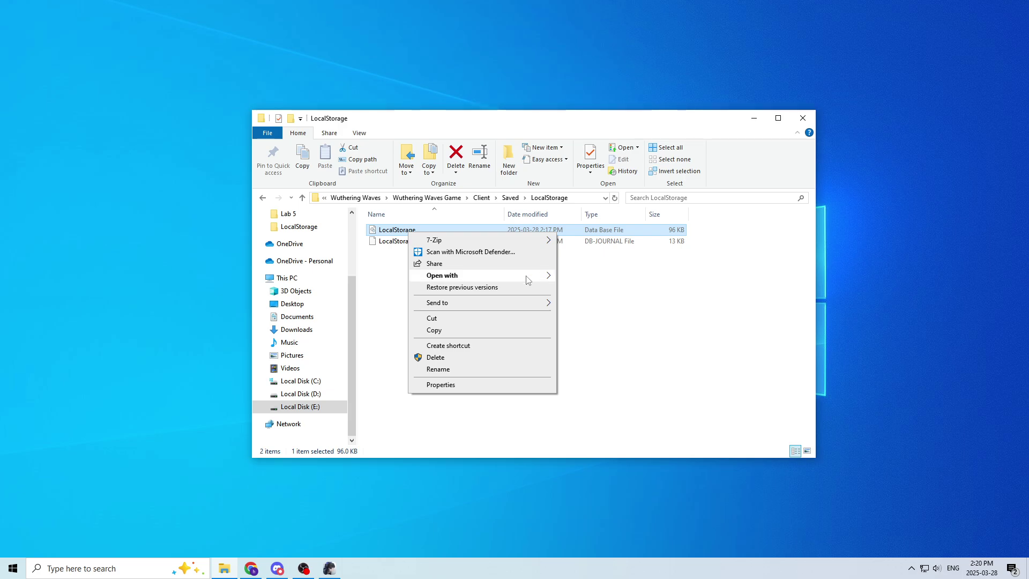
- Open LocalStorage in DB Browser for SQLite and browse the LocalStorage table's rows
{"action": "left_click", "coordinate": [604, 276]}
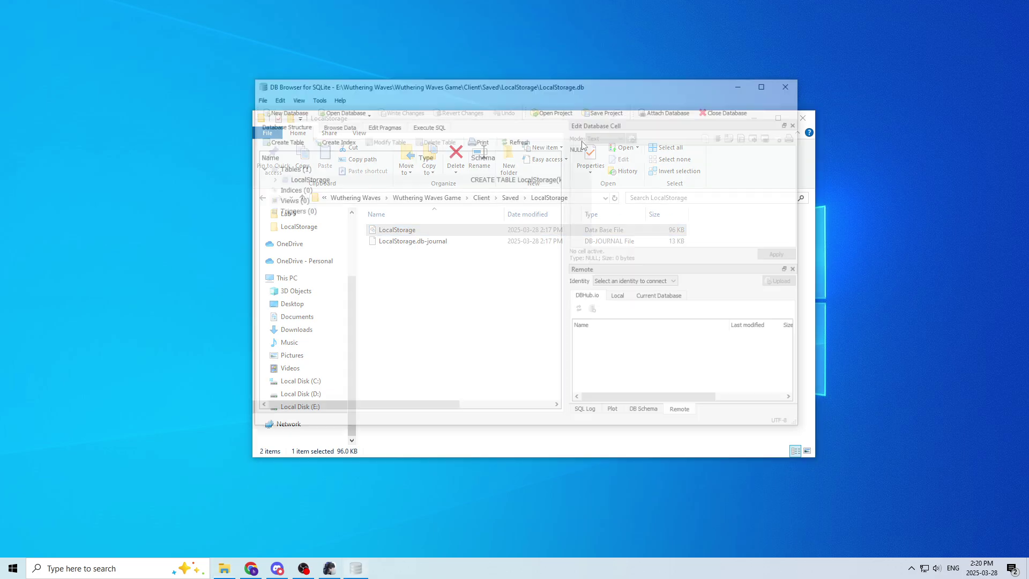
{"action": "left_click", "coordinate": [334, 165]}
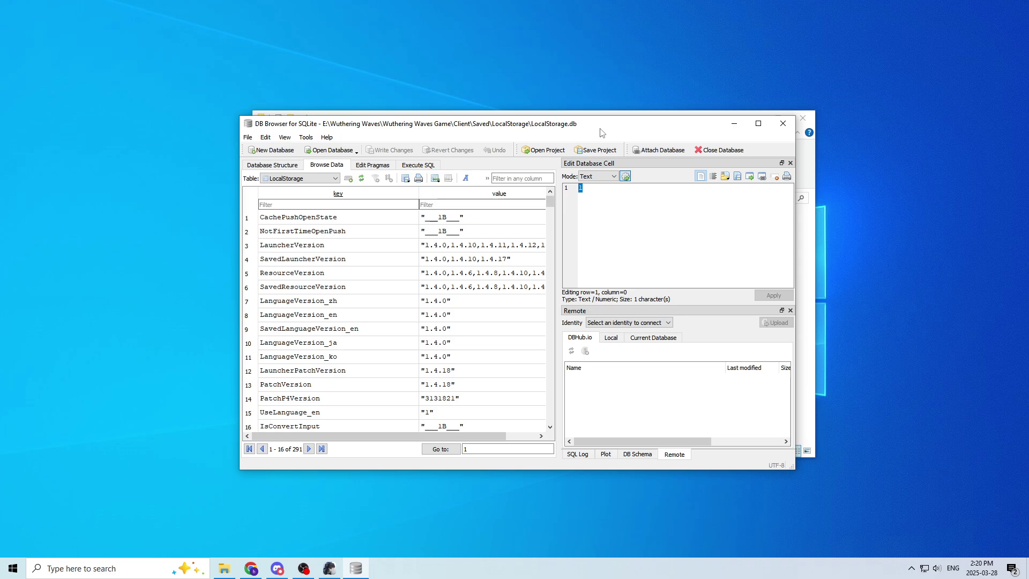
{"action": "left_click_drag", "start_coordinate": [536, 203], "coordinate": [538, 211]}
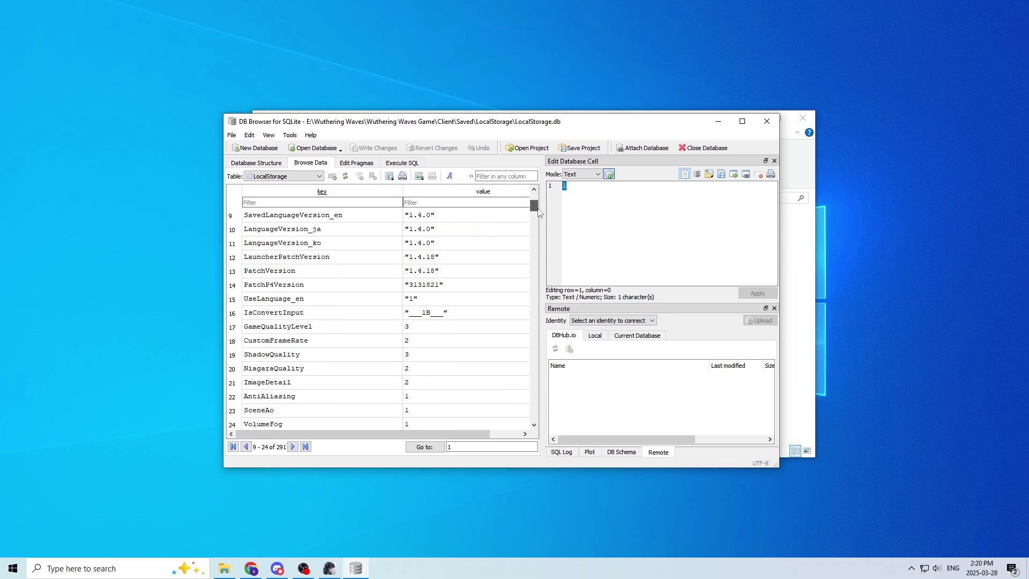
- Change CustomFrameRate's value to 120, then close DB Browser and save the changes
{"action": "left_click", "coordinate": [295, 342]}
{"action": "left_click", "coordinate": [447, 342]}
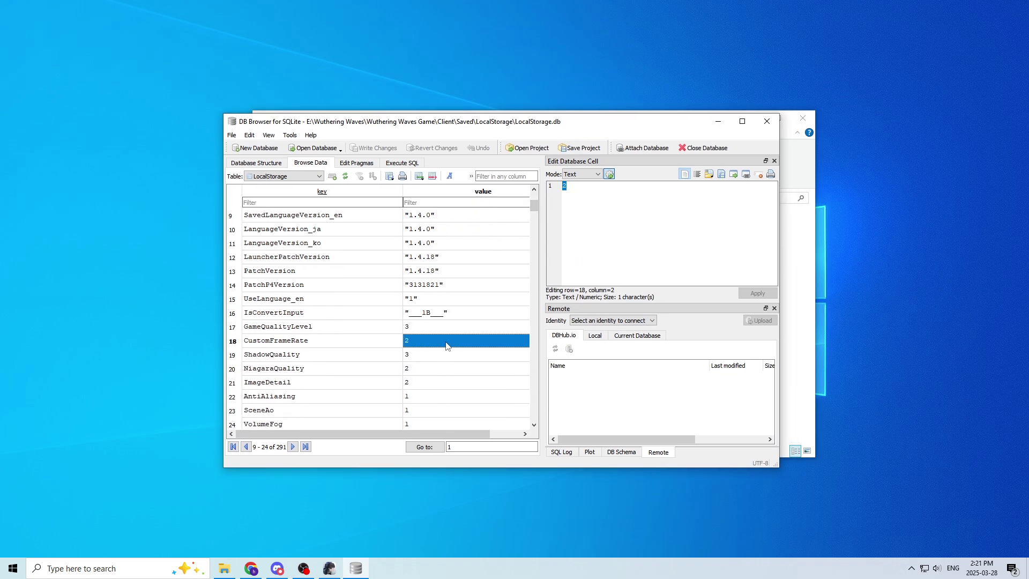
{"action": "double_click", "coordinate": [485, 339]}
{"action": "type", "text": "1"}
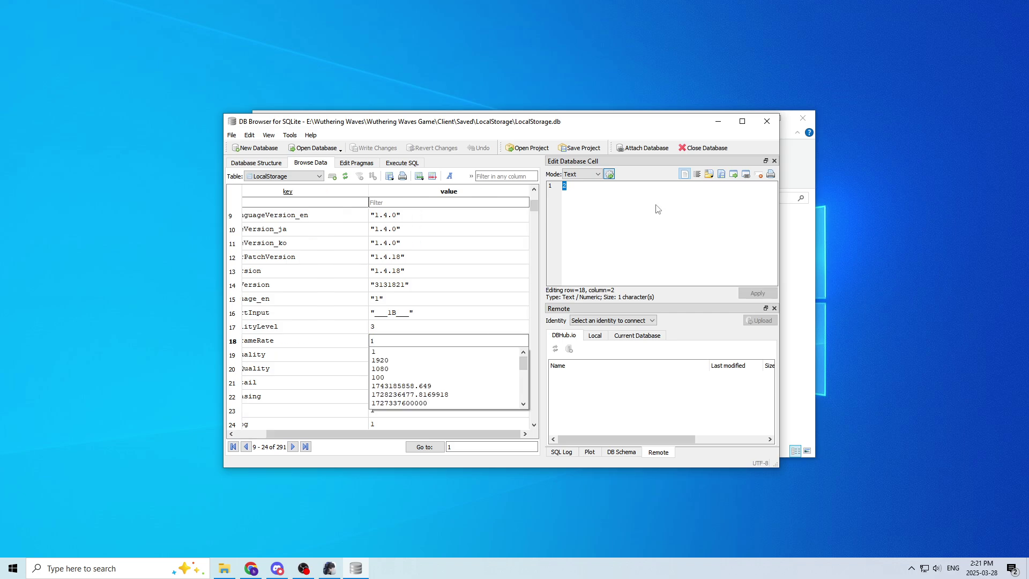
{"action": "type", "text": "20"}
{"action": "left_click", "coordinate": [717, 241]}
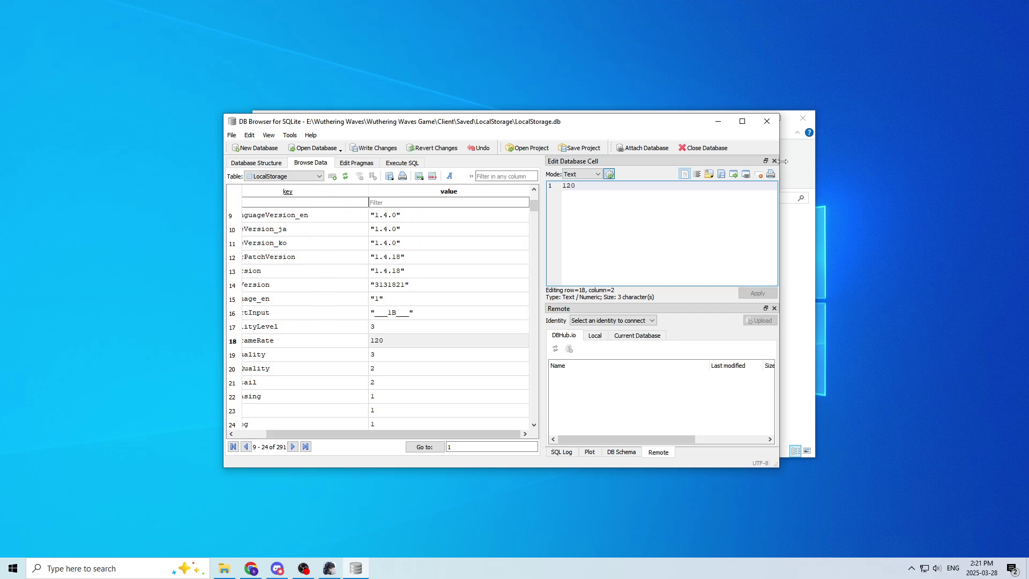
{"action": "left_click", "coordinate": [767, 122]}
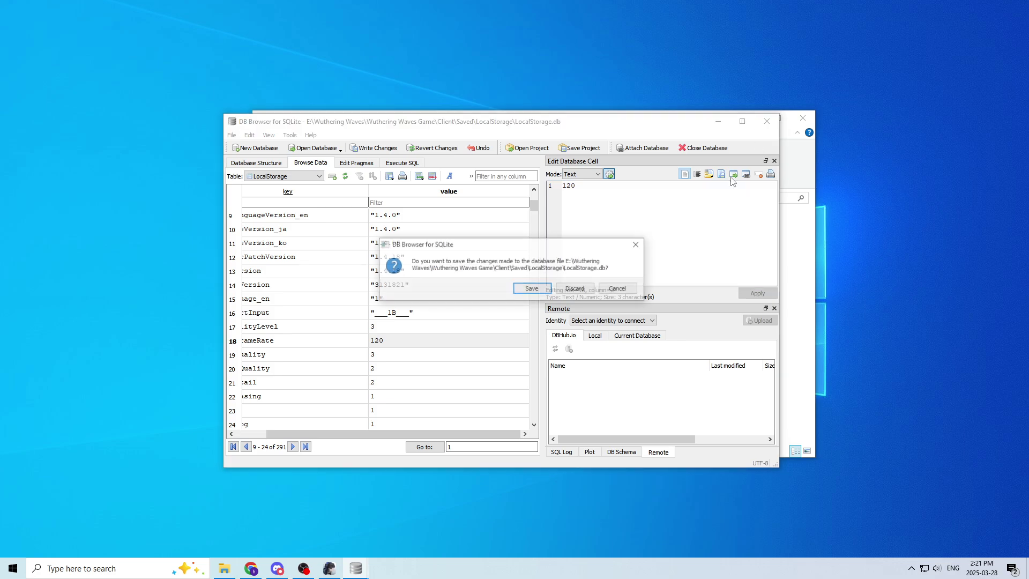
{"action": "left_click", "coordinate": [532, 290]}
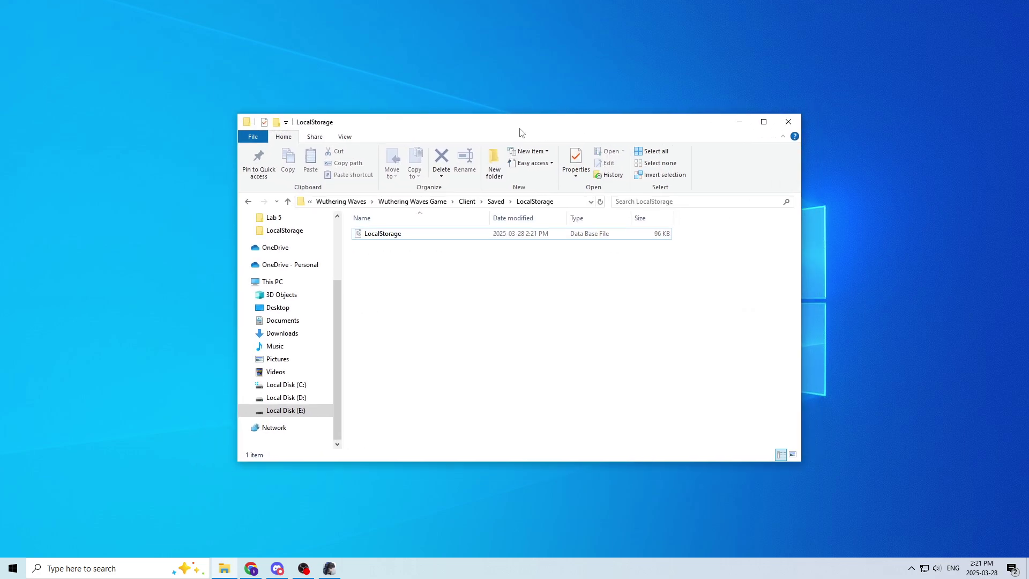
- From the Saved folder, show the Security tab of the LocalStorage folder's Properties
{"action": "left_click_drag", "start_coordinate": [554, 136], "coordinate": [513, 137]}
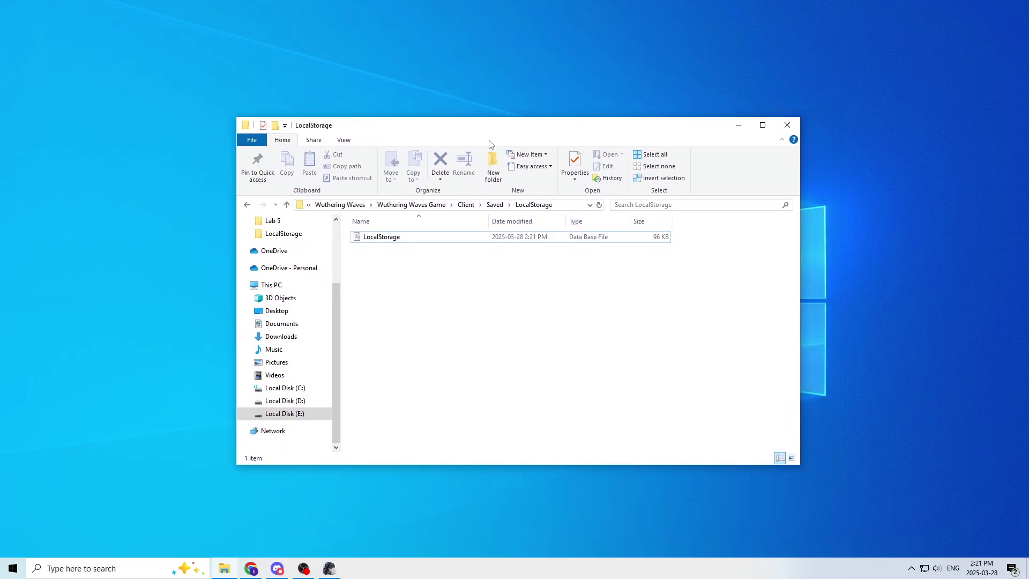
{"action": "left_click", "coordinate": [287, 205]}
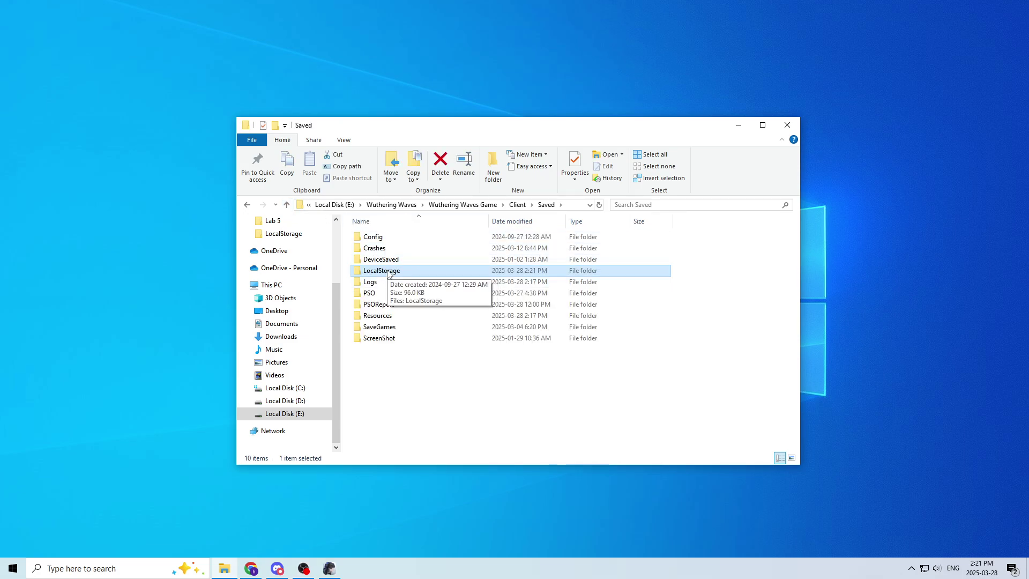
{"action": "right_click", "coordinate": [389, 275]}
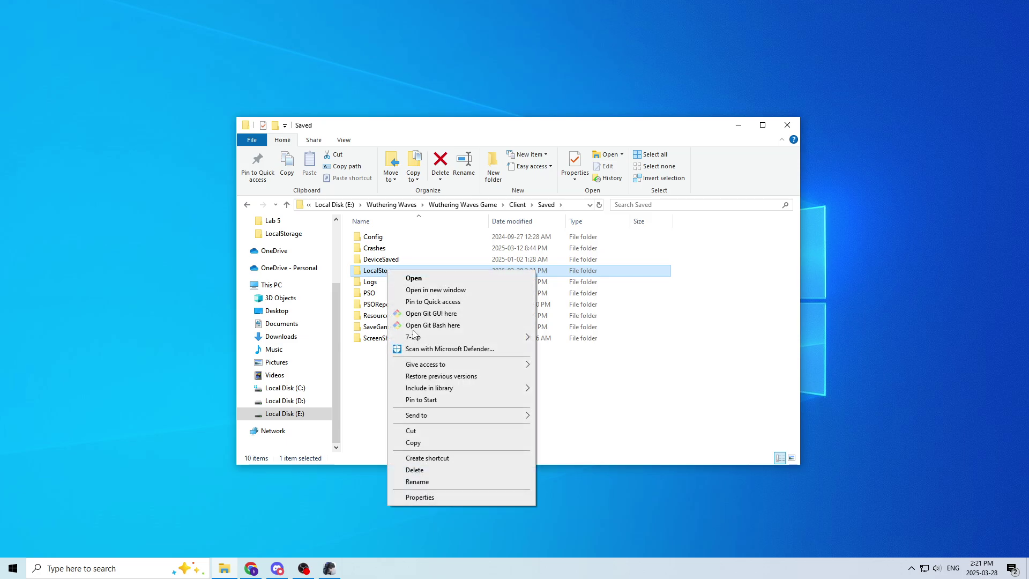
{"action": "left_click", "coordinate": [440, 499]}
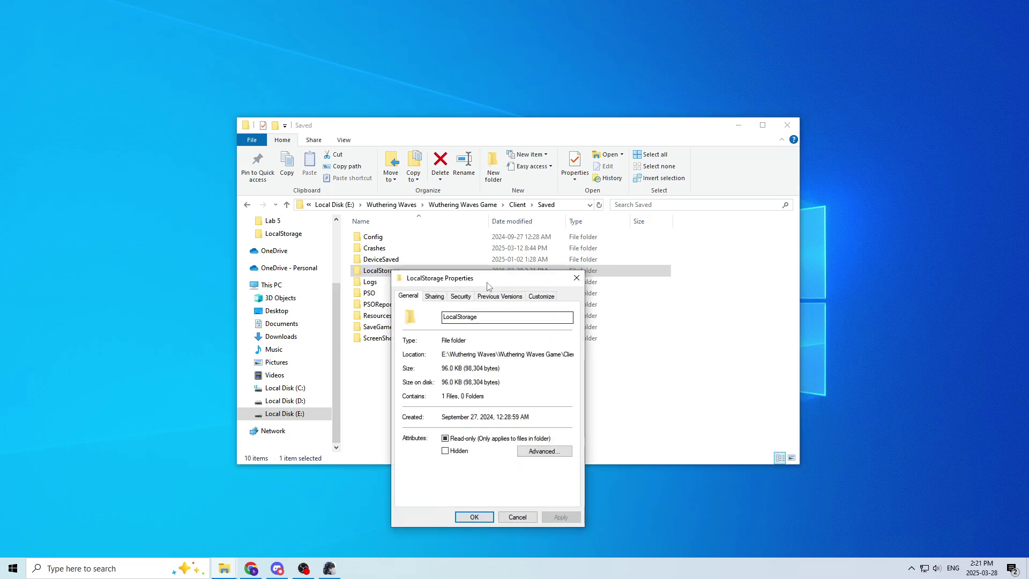
{"action": "left_click", "coordinate": [470, 272]}
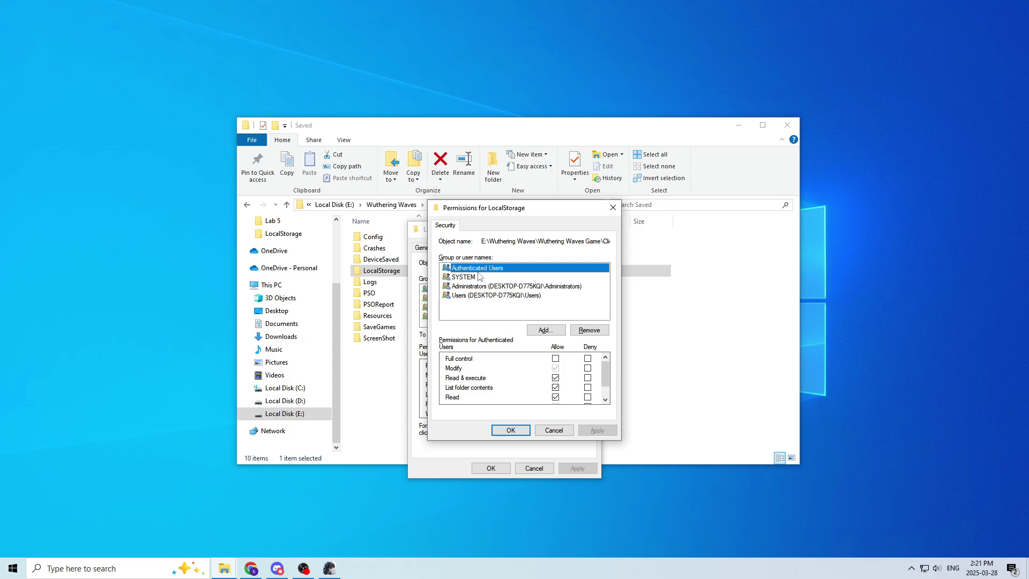
- Deny Write for Authenticated Users, apply it and accept the deny-permissions warning
{"action": "left_click_drag", "start_coordinate": [607, 378], "coordinate": [612, 391]}
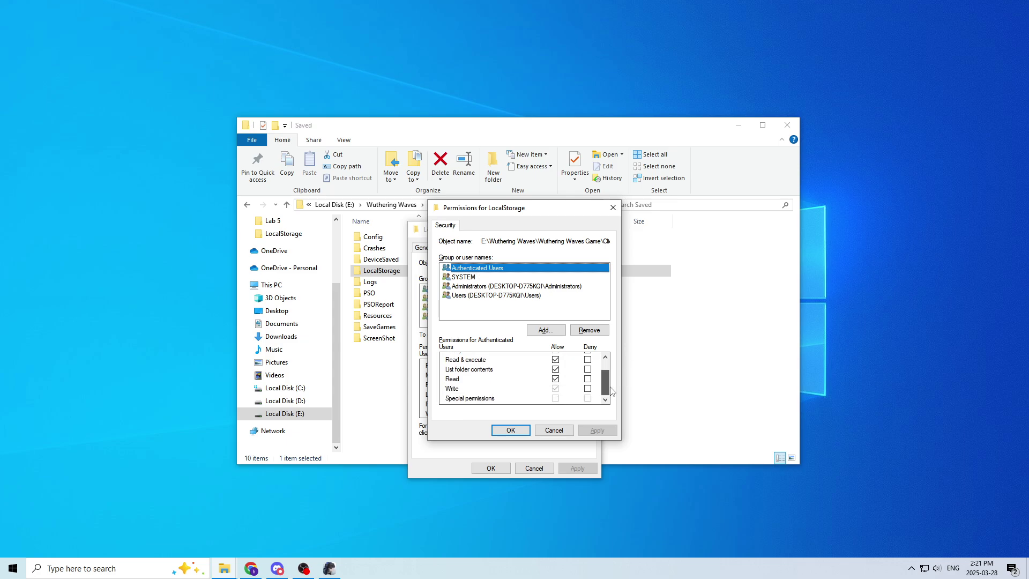
{"action": "left_click", "coordinate": [449, 393]}
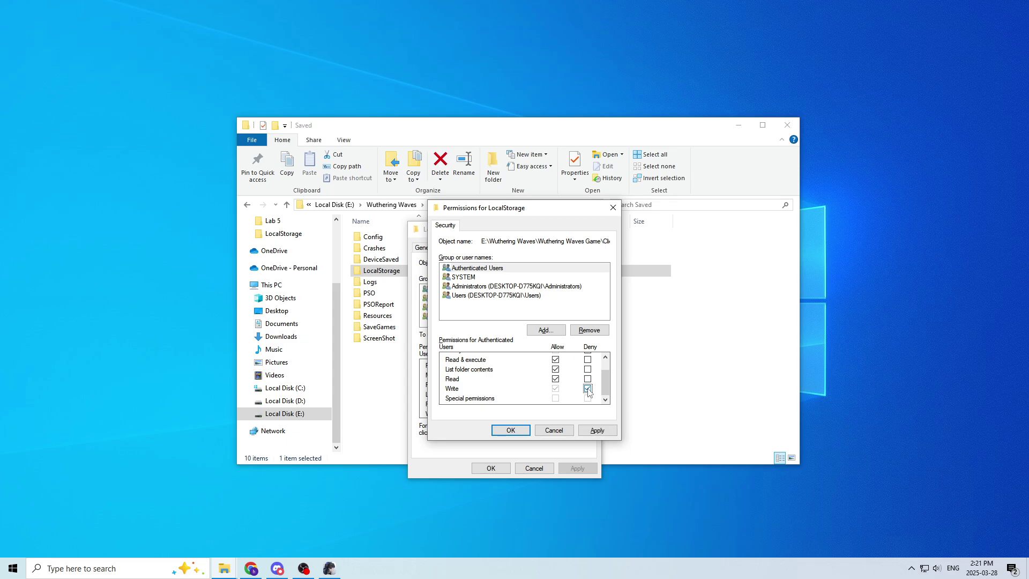
{"action": "left_click", "coordinate": [599, 431]}
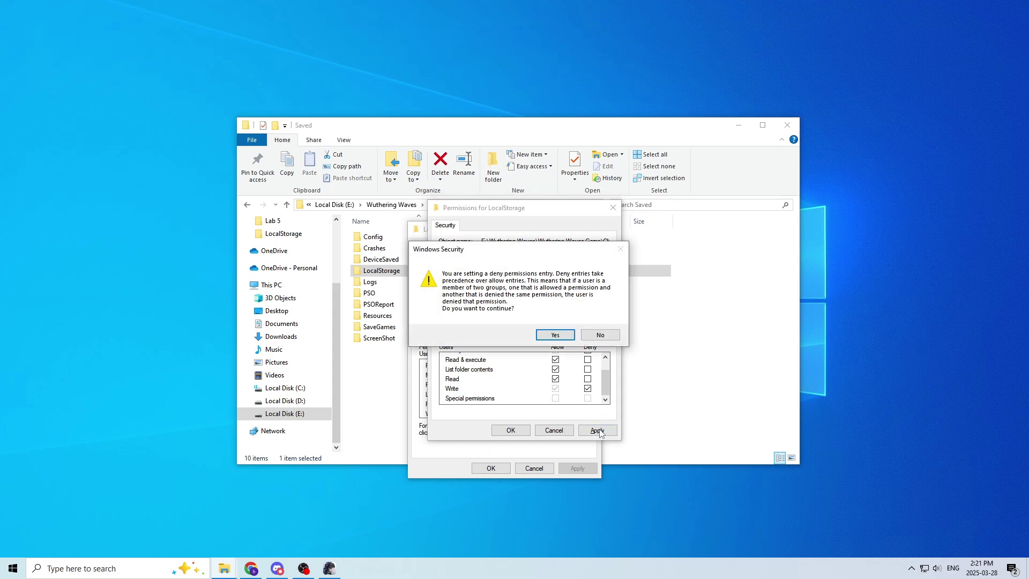
{"action": "left_click_drag", "start_coordinate": [546, 253], "coordinate": [562, 249]}
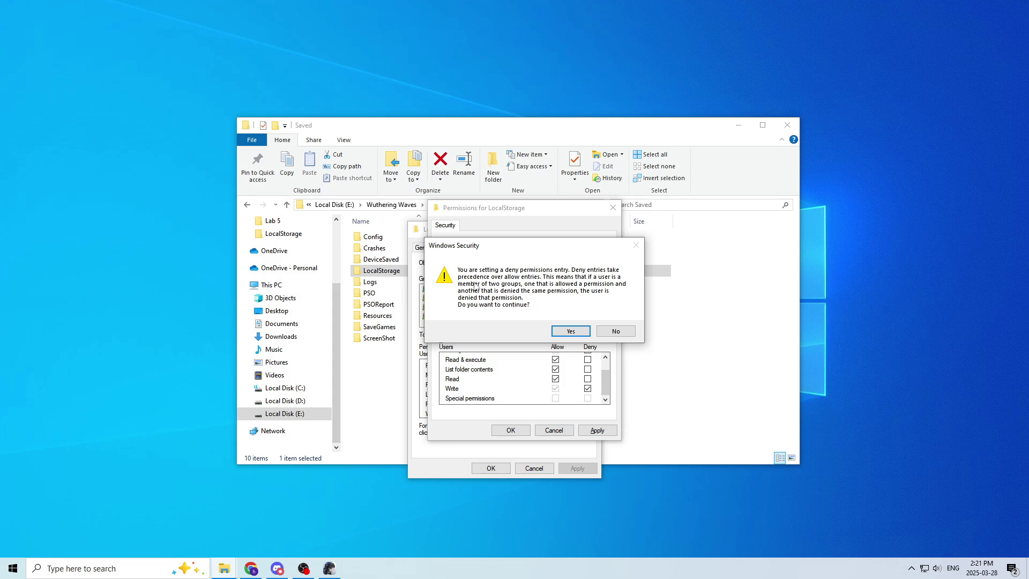
{"action": "left_click", "coordinate": [572, 331]}
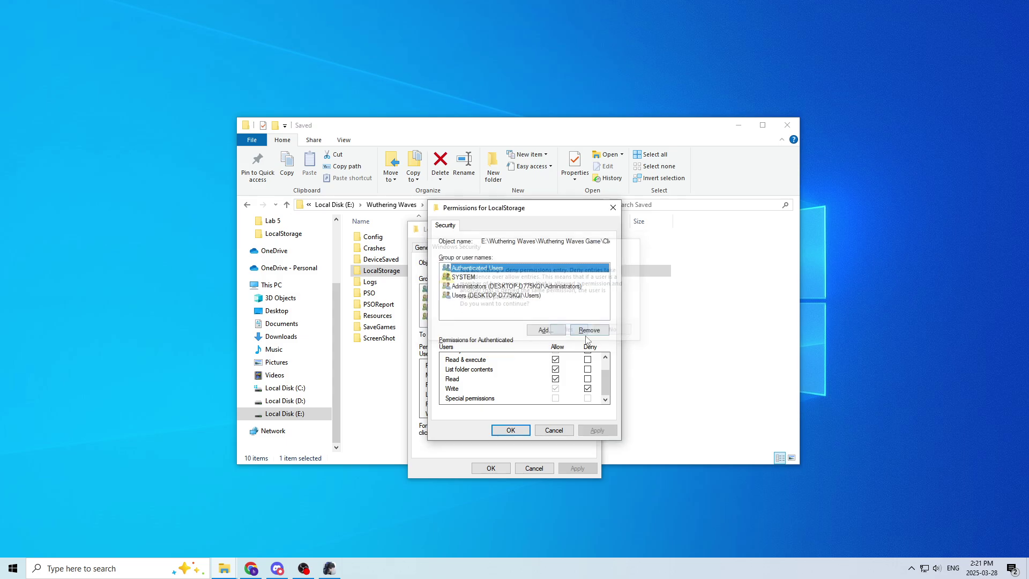
{"action": "left_click", "coordinate": [511, 430]}
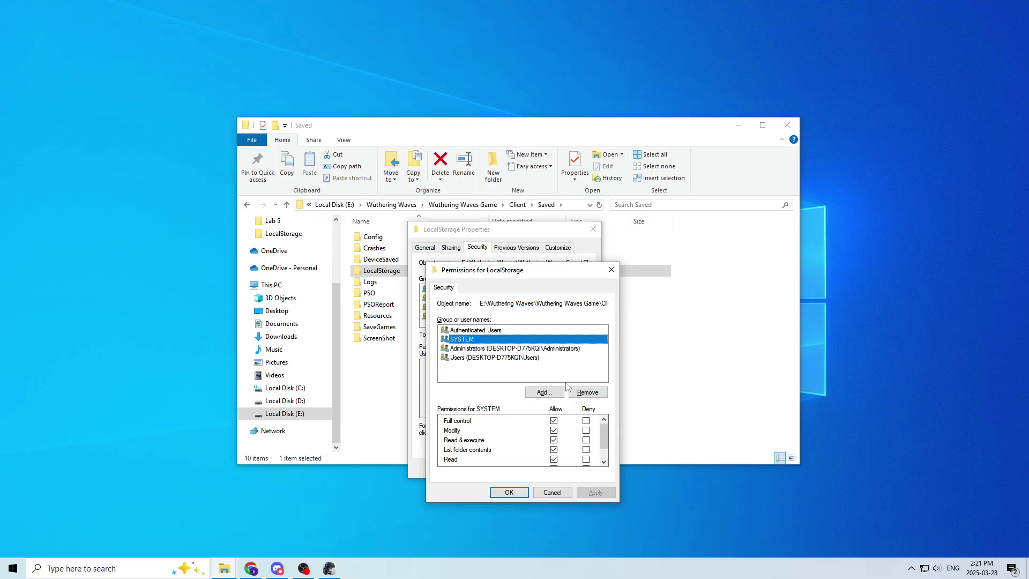
- Review the permissions of SYSTEM, Administrators, Users and Authenticated Users
{"action": "left_click", "coordinate": [606, 453]}
{"action": "left_click", "coordinate": [525, 347]}
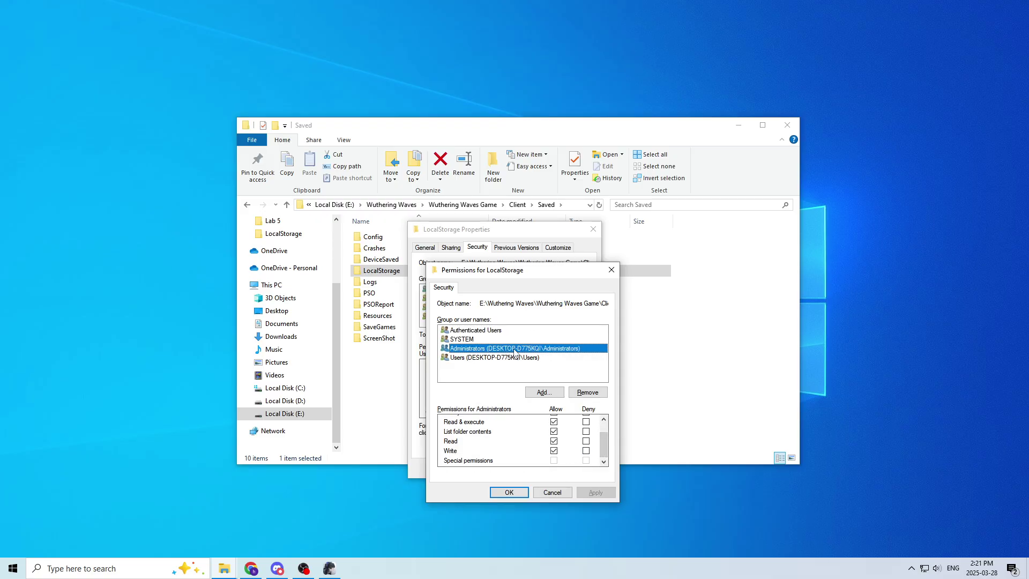
{"action": "left_click", "coordinate": [498, 359]}
{"action": "left_click", "coordinate": [471, 339]}
{"action": "left_click", "coordinate": [481, 330]}
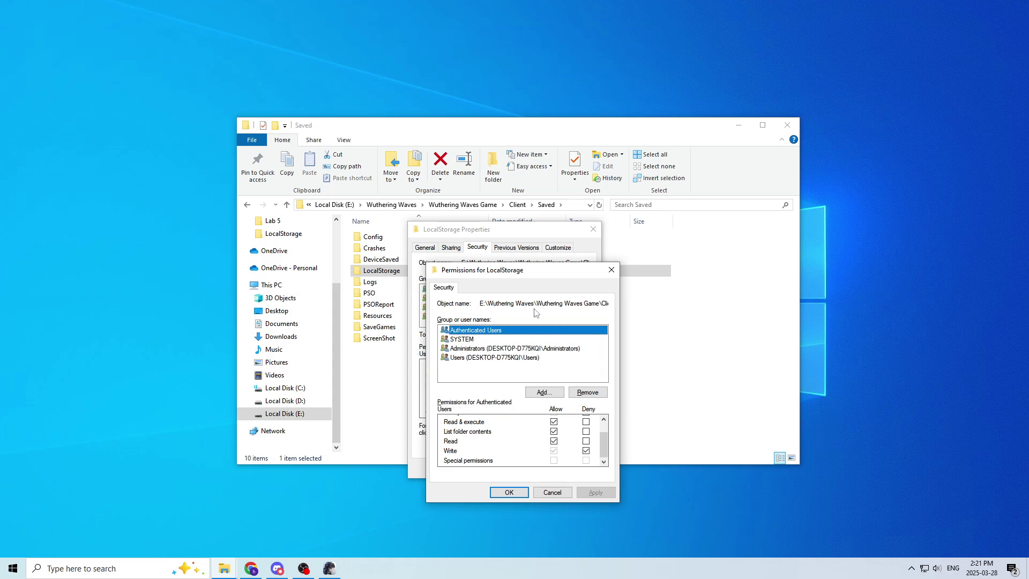
- Close the permission editor and LocalStorage Properties, keeping the changes
{"action": "left_click_drag", "start_coordinate": [524, 275], "coordinate": [510, 236]}
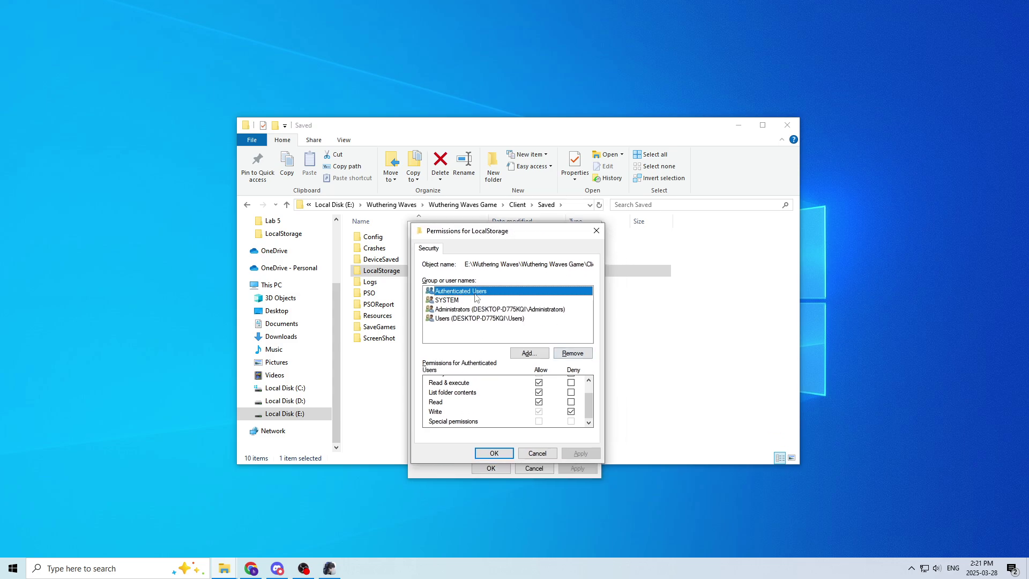
{"action": "left_click", "coordinate": [494, 453]}
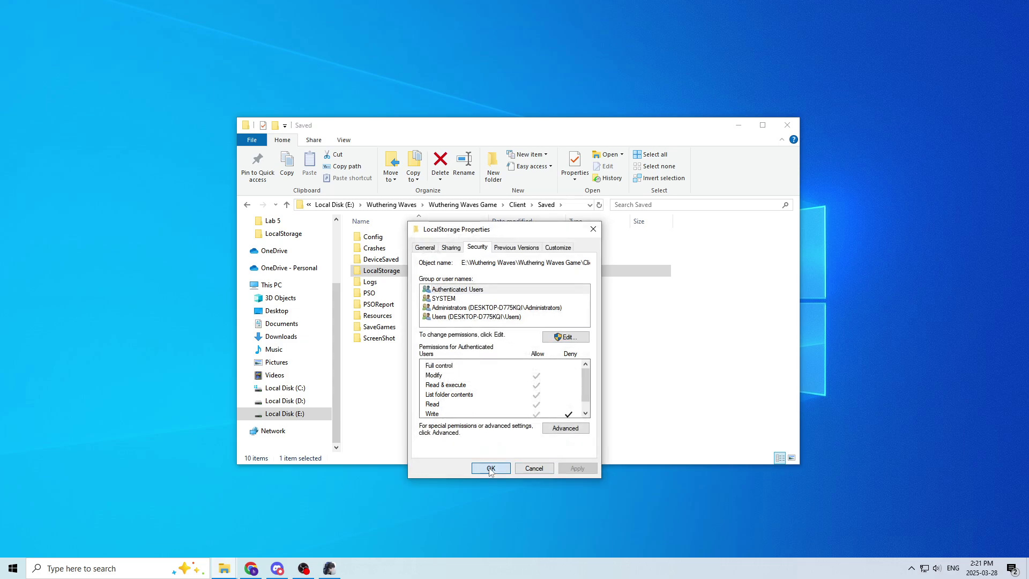
{"action": "left_click", "coordinate": [490, 468]}
{"action": "left_click", "coordinate": [571, 382]}
{"action": "mouse_move", "coordinate": [549, 131]}
{"action": "left_mouse_down"}
{"action": "mouse_move", "coordinate": [528, 105]}
{"action": "mouse_move", "coordinate": [549, 132]}
{"action": "left_mouse_up"}
- Bring up the Wuthering Waves launcher from the taskbar and start the game
{"action": "left_click", "coordinate": [328, 568]}
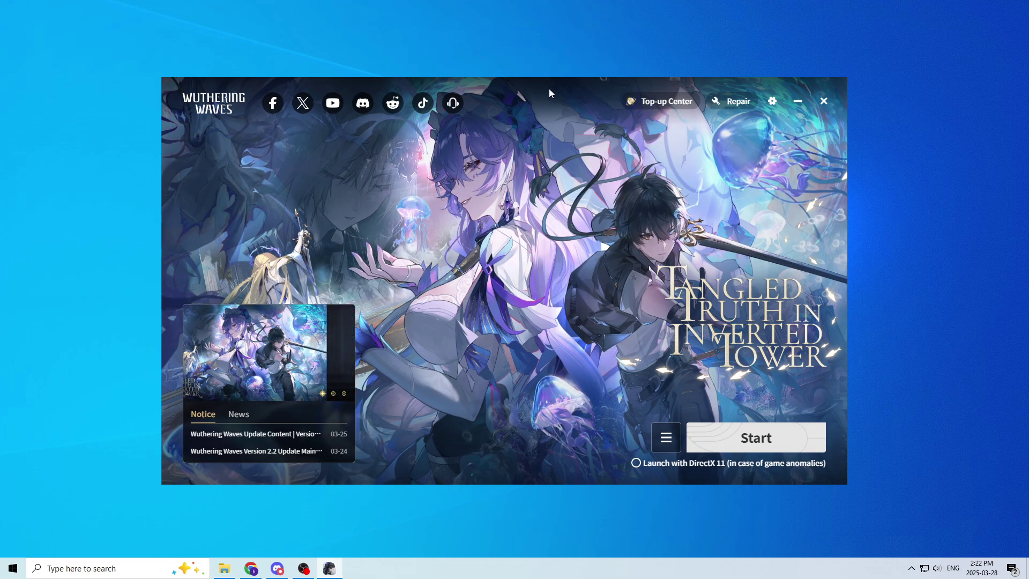
{"action": "mouse_move", "coordinate": [549, 88]}
{"action": "left_mouse_down"}
{"action": "mouse_move", "coordinate": [579, 369]}
{"action": "mouse_move", "coordinate": [599, 73]}
{"action": "mouse_move", "coordinate": [820, 259]}
{"action": "mouse_move", "coordinate": [513, 80]}
{"action": "mouse_move", "coordinate": [562, 85]}
{"action": "left_mouse_up"}
{"action": "left_click", "coordinate": [740, 427]}
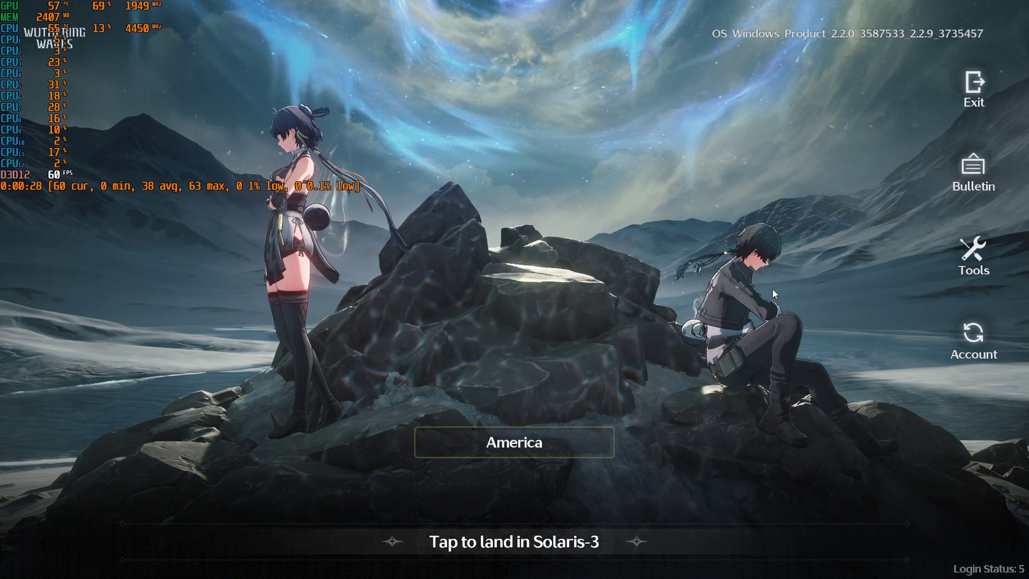
- Land in Solaris-3 and run toward the temple stairs, attacking and dodging to test the frame rate
{"action": "left_click", "coordinate": [769, 292]}
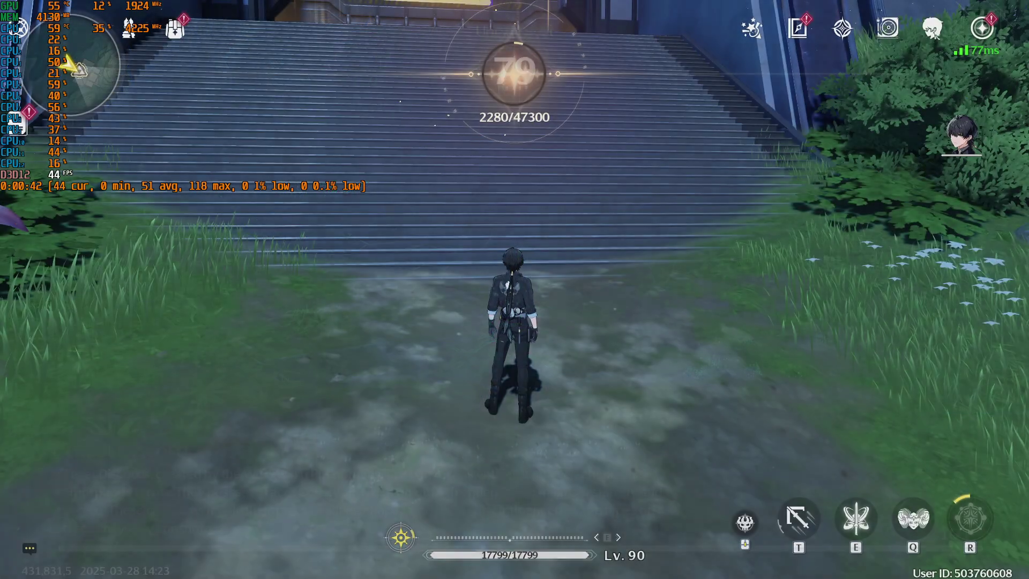
{"action": "key", "text": "w"}
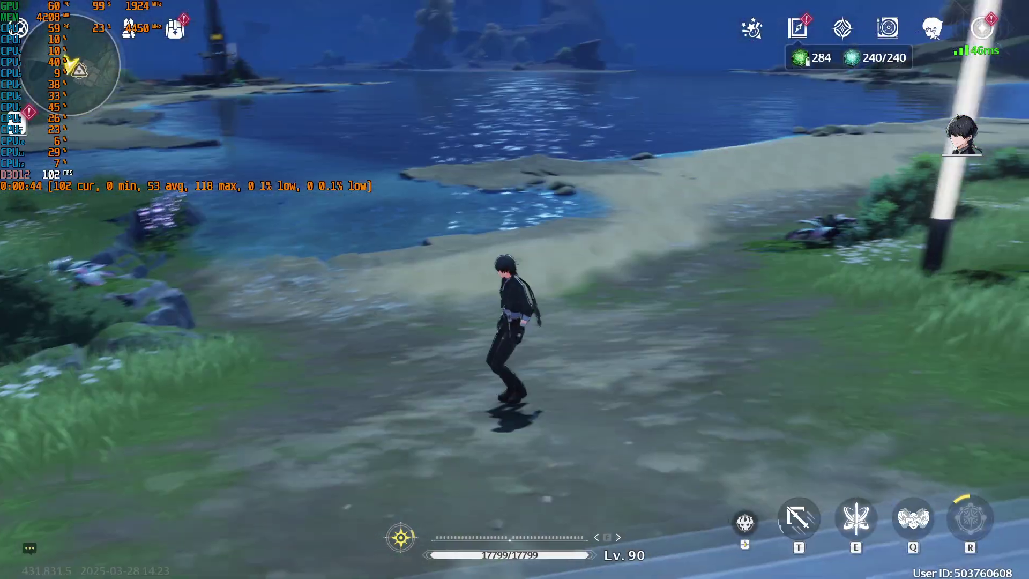
{"action": "key", "text": "w"}
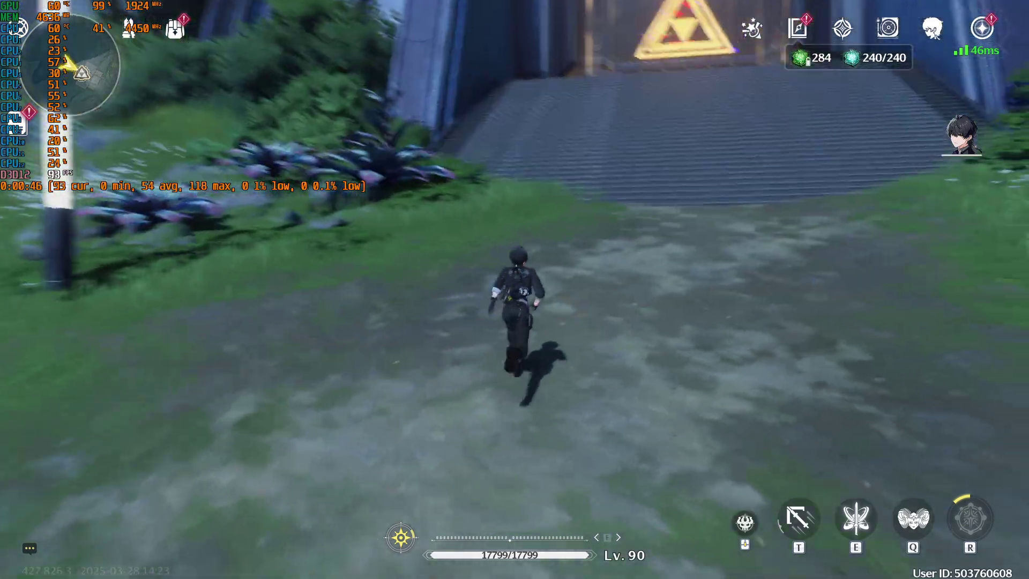
{"action": "key", "text": "w"}
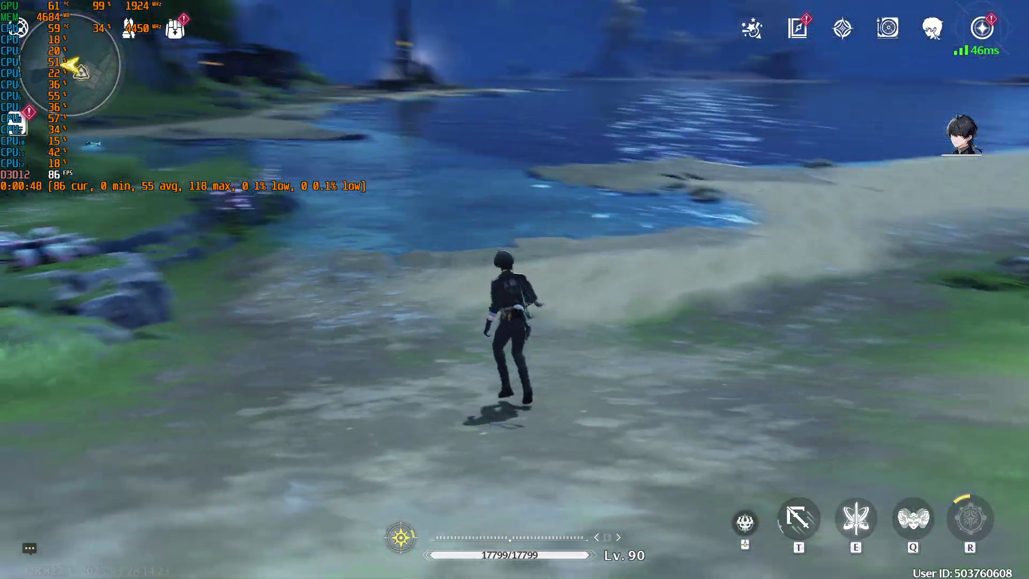
{"action": "key", "text": "w"}
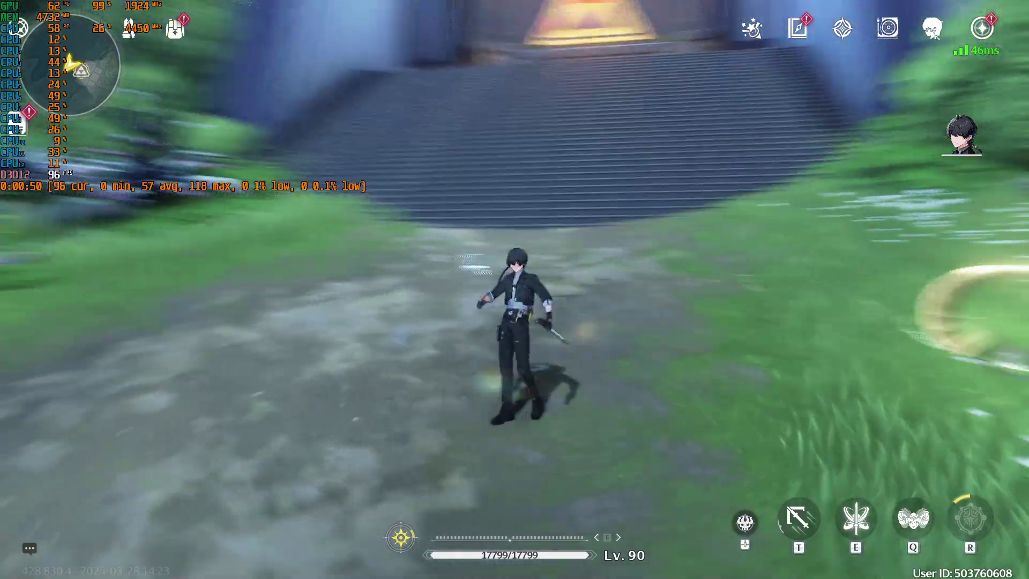
{"action": "key", "text": "shift"}
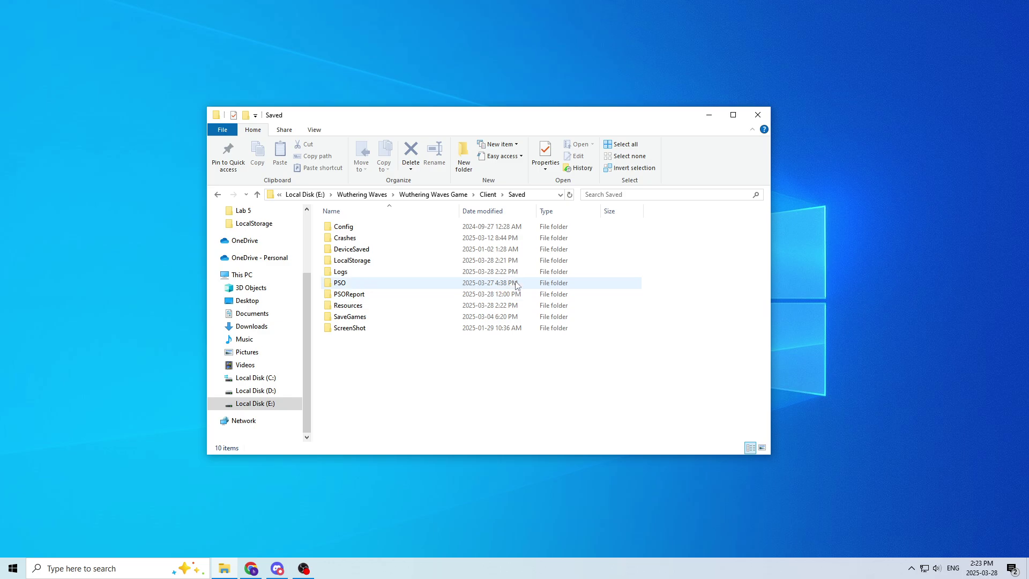
- Move and shorten the Explorer window, then relaunch the game from the launcher
{"action": "left_click_drag", "start_coordinate": [630, 123], "coordinate": [658, 111]}
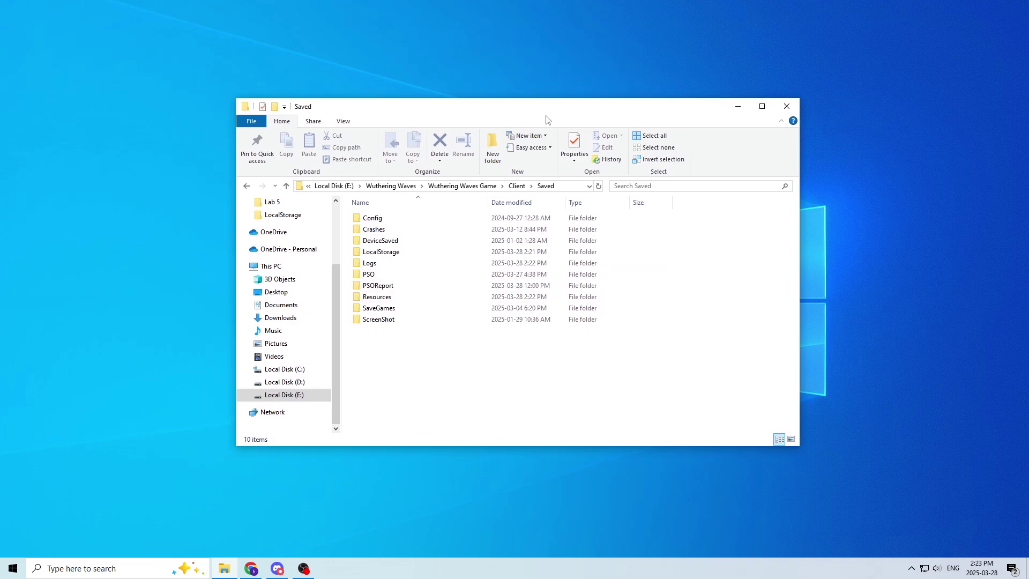
{"action": "left_click_drag", "start_coordinate": [481, 102], "coordinate": [479, 106]}
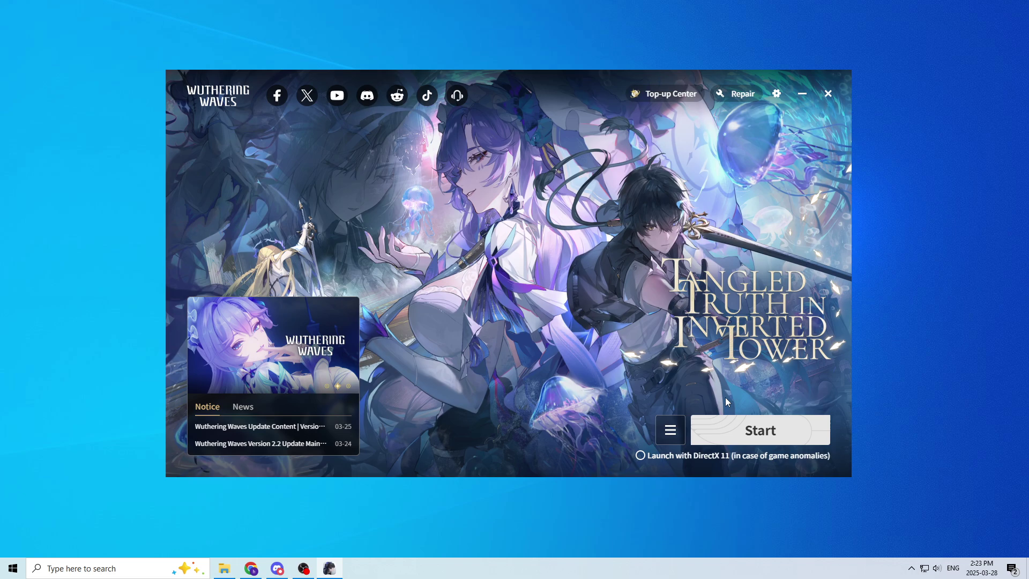
{"action": "left_click", "coordinate": [778, 439]}
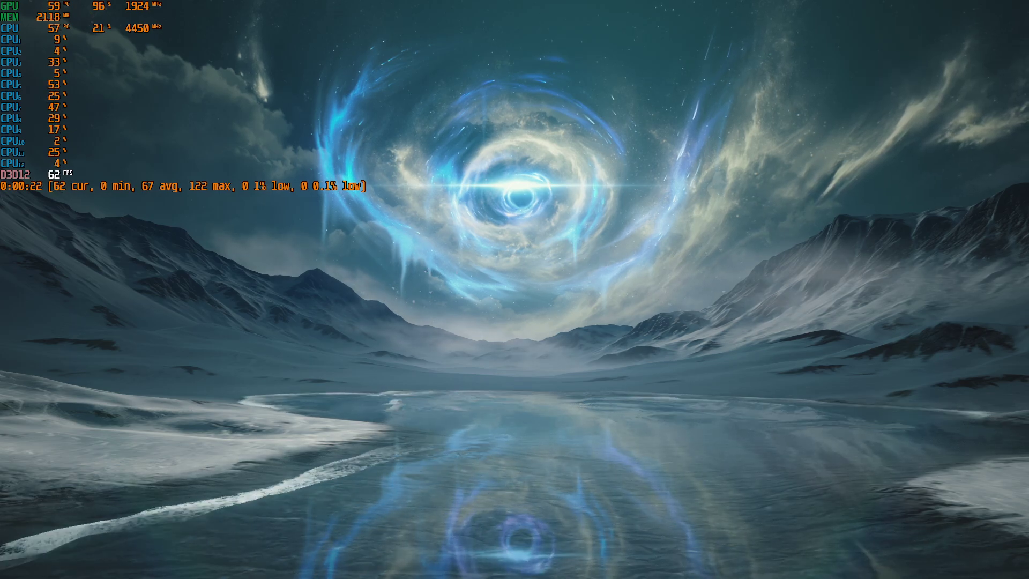
- Get past the loading and title screens into the world, using a skill while running to check FPS
{"action": "left_click", "coordinate": [5, 7]}
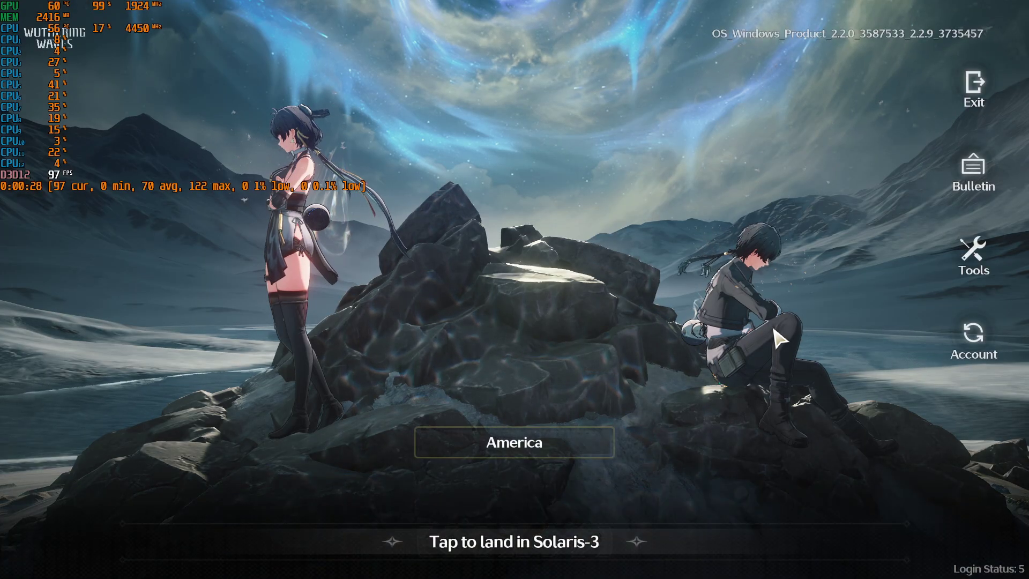
{"action": "left_click", "coordinate": [774, 337]}
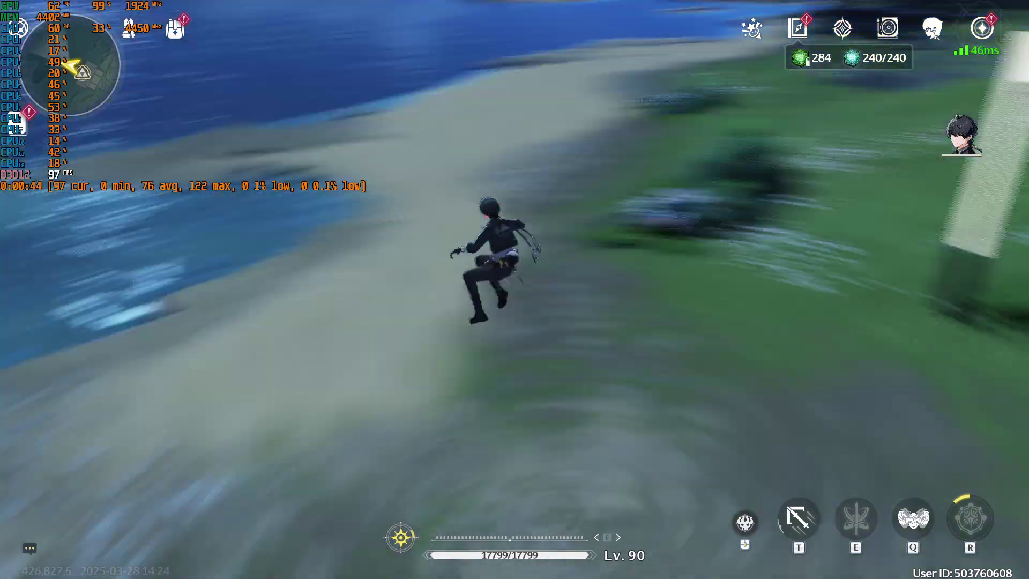
{"action": "key", "text": "e"}
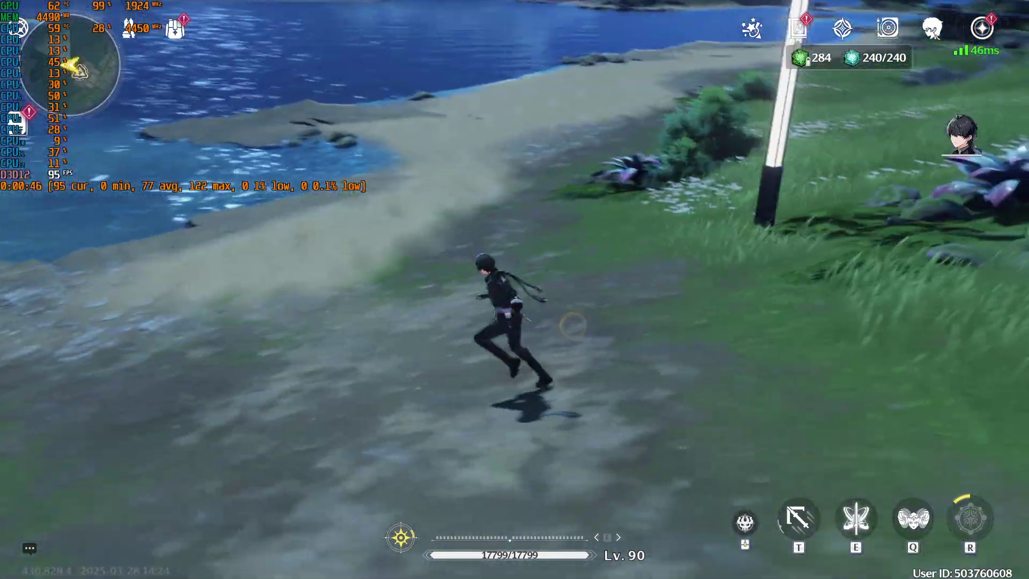